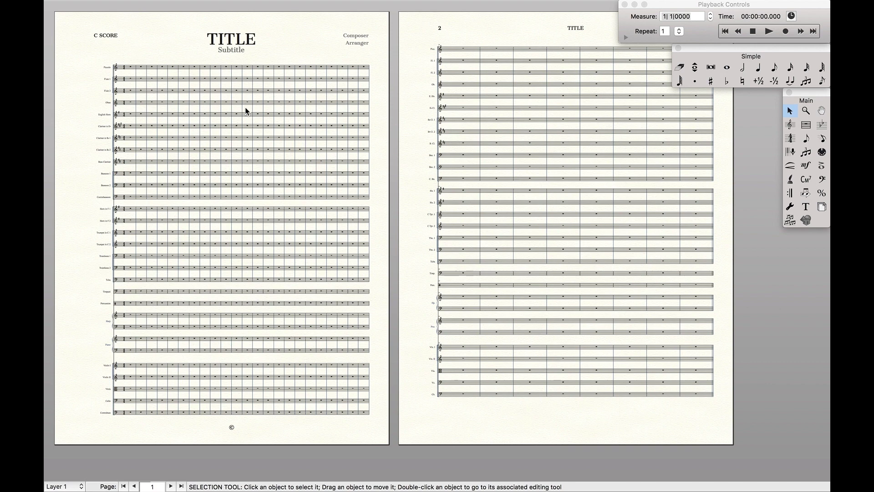
# Step: Open the Mixer and mute the clarinet and Bass Clarinet channels
pyautogui.press('super+shift+m')
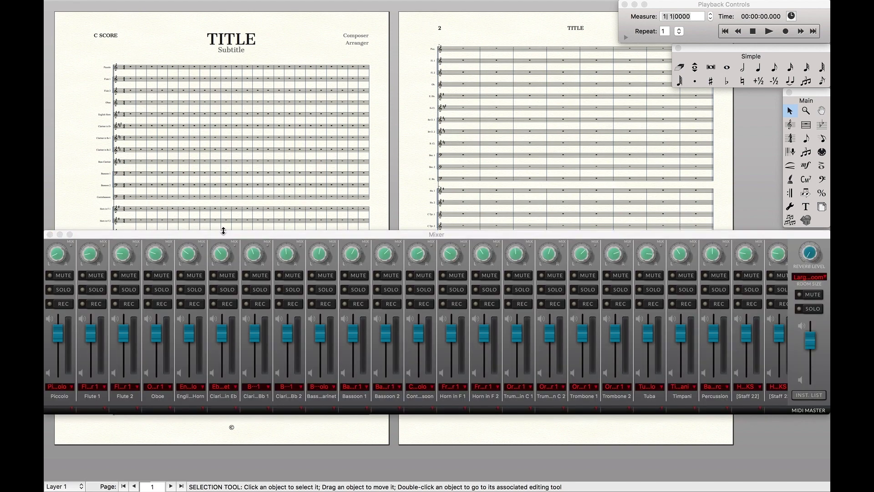
pyautogui.click(223, 231)
pyautogui.click(325, 275)
pyautogui.click(293, 275)
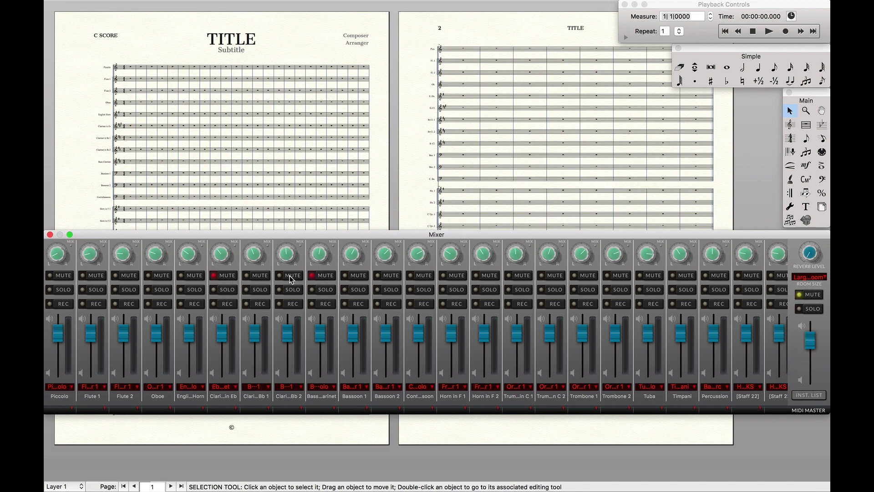
pyautogui.click(260, 275)
pyautogui.click(324, 275)
# Step: Mute, then unmute, the Bass Clarinet and both Bassoon channels, then close the Mixer
pyautogui.click(324, 273)
pyautogui.click(357, 275)
pyautogui.click(390, 275)
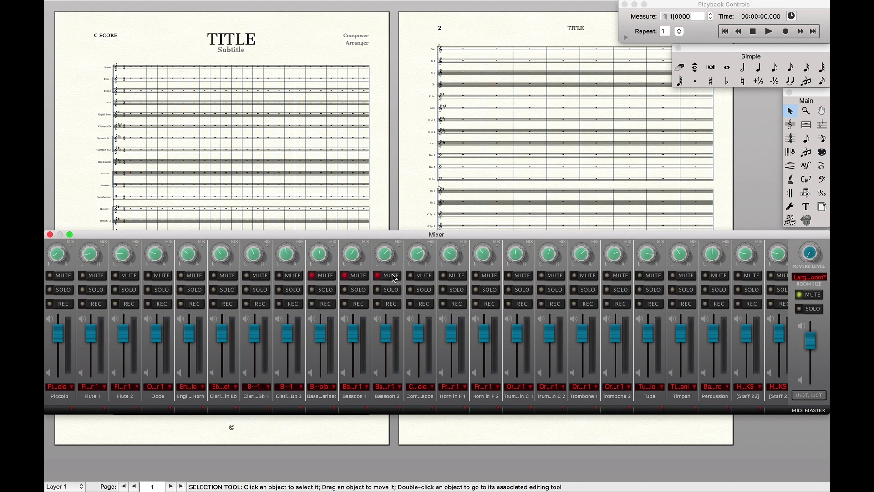
pyautogui.click(323, 277)
pyautogui.click(356, 277)
pyautogui.click(379, 279)
pyautogui.press('super+shift+m')
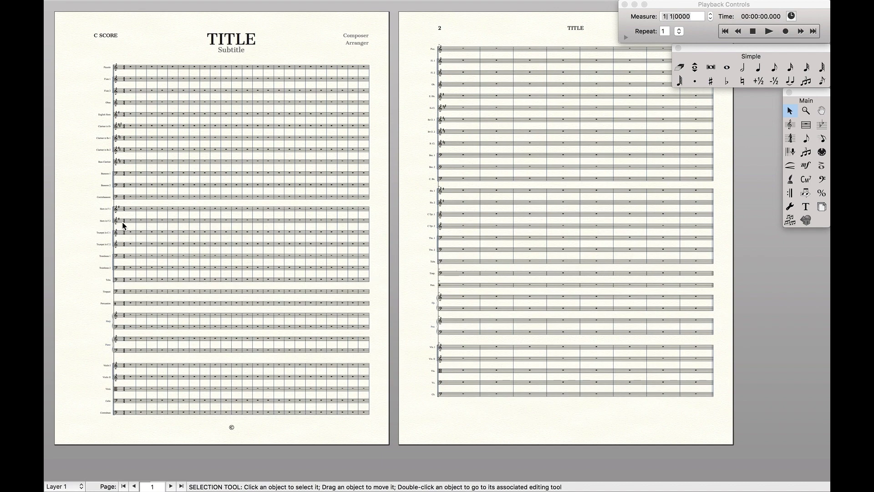
# Step: Select the Horn in F 1, Horn 2 and both trumpet staves, then clear the selection
pyautogui.click(130, 207)
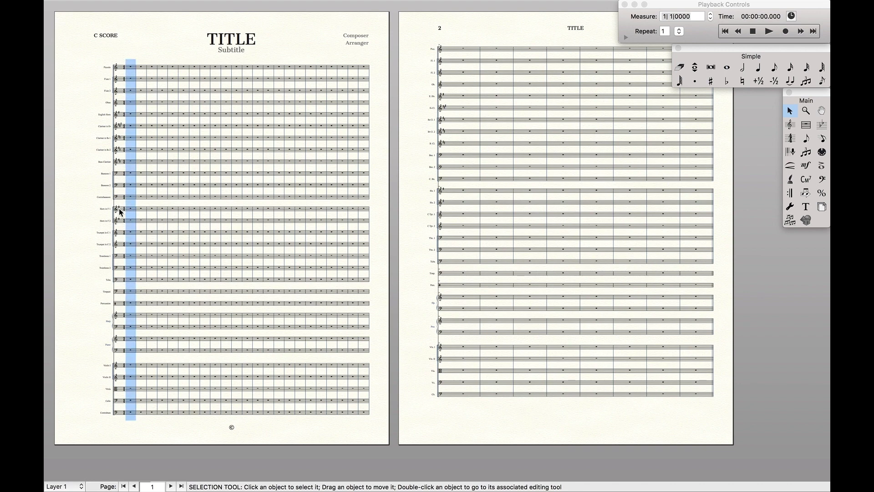
pyautogui.click(121, 210)
pyautogui.keyDown('shift'); pyautogui.click(122, 222); pyautogui.keyUp('shift')
pyautogui.keyDown('shift'); pyautogui.click(122, 246); pyautogui.keyUp('shift')
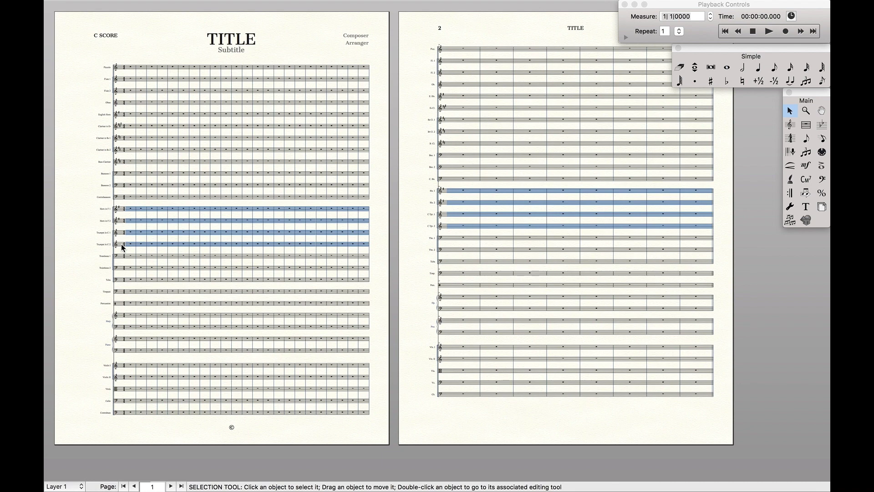
pyautogui.click(143, 225)
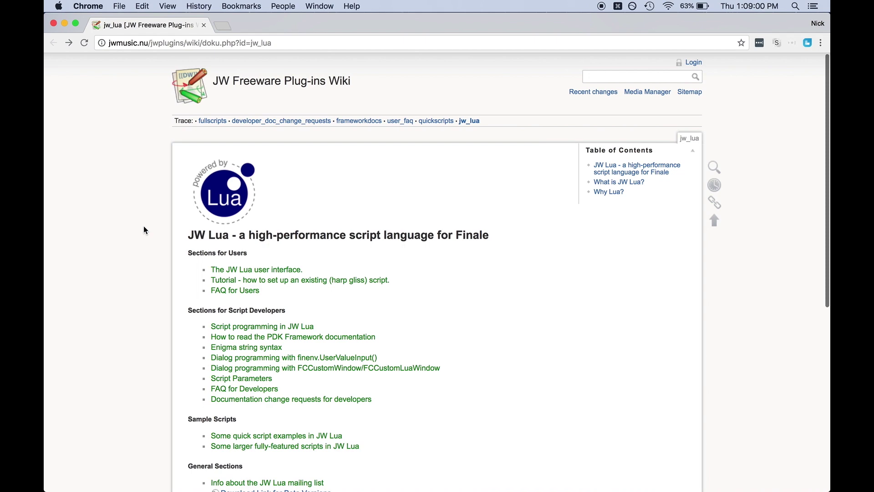
# Step: Copy the Mute Selected Staves code from 'Some quick script examples in JW Lua'
pyautogui.scroll(-5, 257, 255)
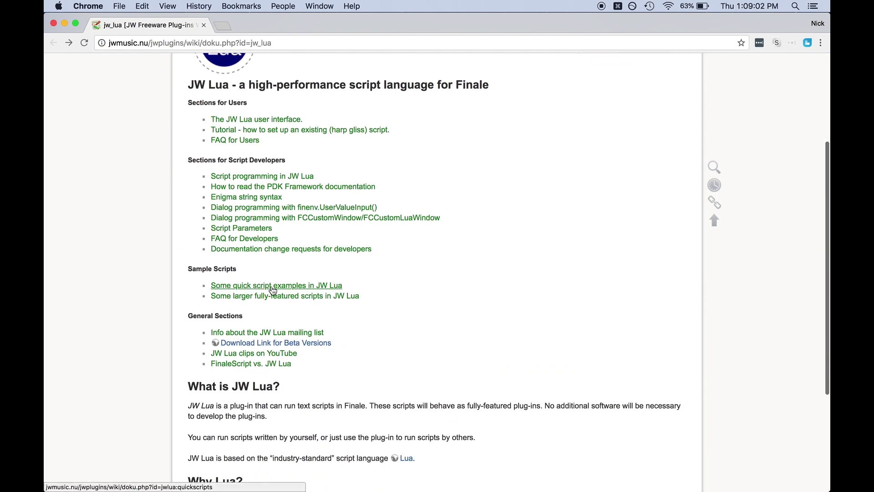
pyautogui.click(277, 287)
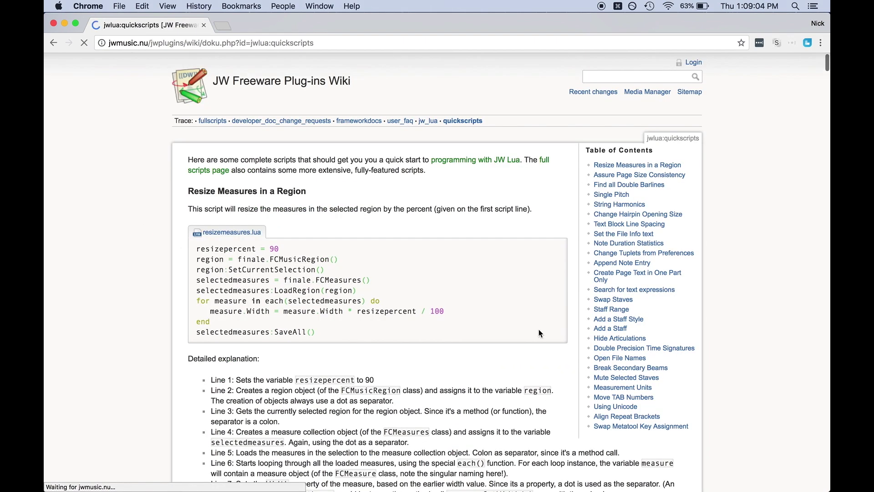
pyautogui.click(627, 378)
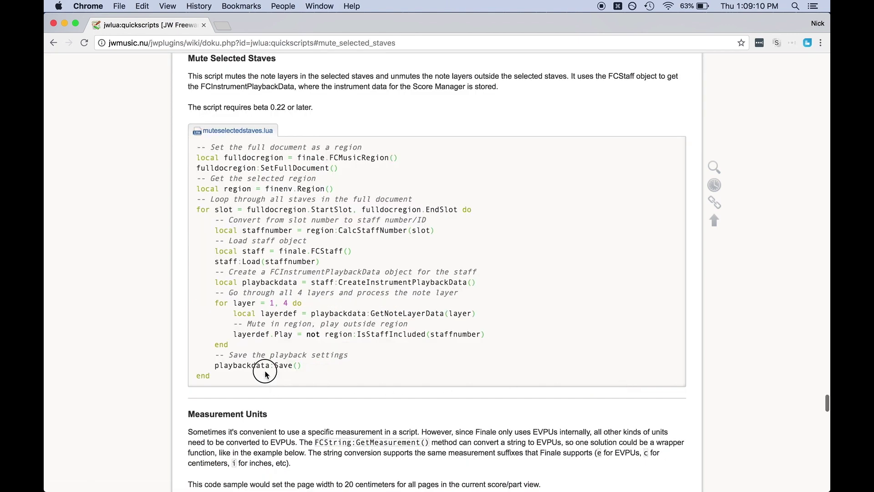
pyautogui.moveTo(278, 384); pyautogui.dragTo(189, 143)
pyautogui.press('super+c')
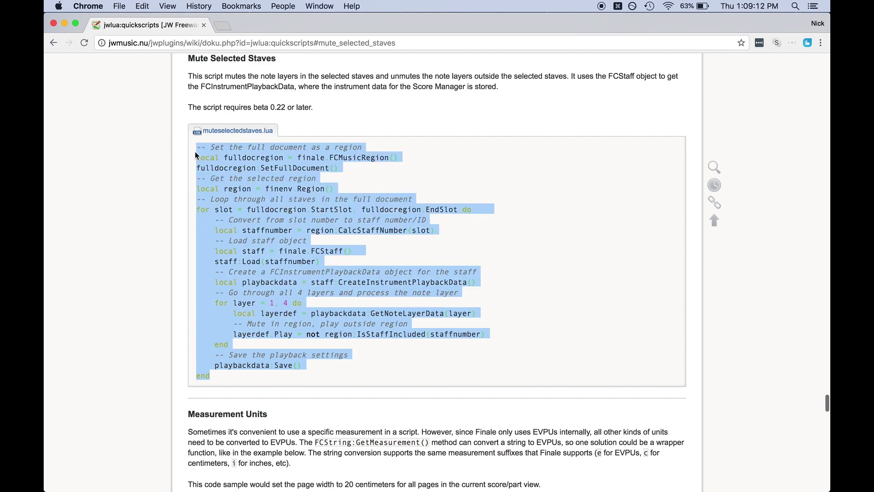
pyautogui.press('super+Tab')
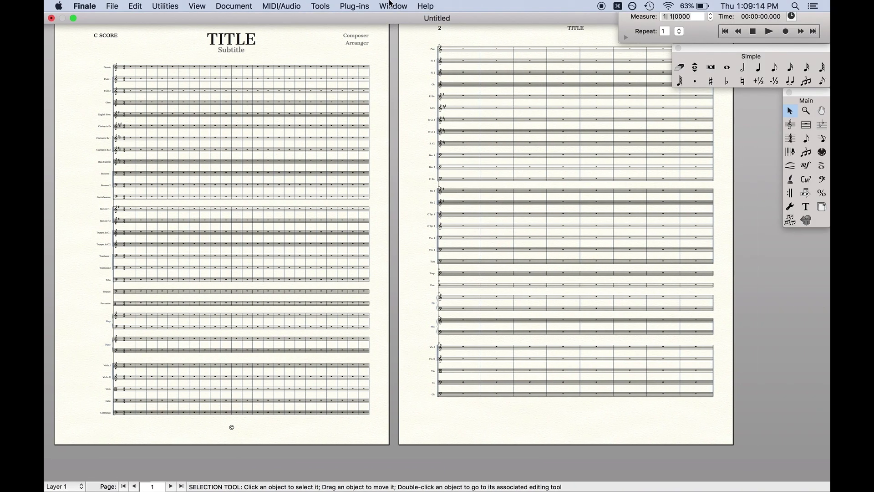
pyautogui.click(366, 5)
# Step: Open the JW Lua window and paste the copied script into the empty editor
pyautogui.moveTo(369, 29)
pyautogui.click(520, 84)
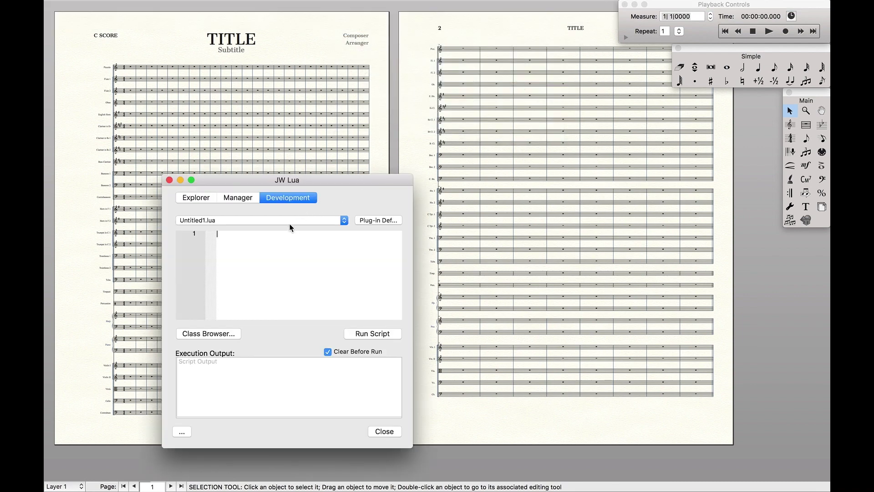
pyautogui.click(292, 232)
pyautogui.press('super+v')
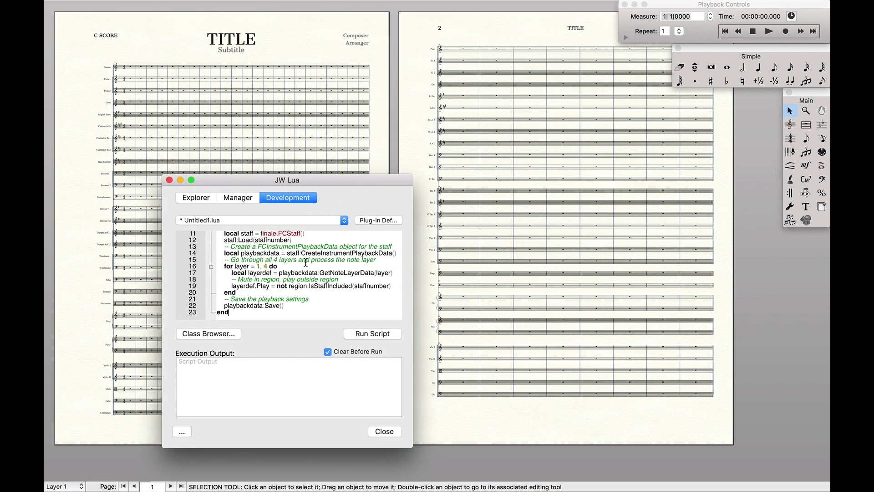
# Step: Set the plug-in name, description and undo text to 'Mute Selected Staves'
pyautogui.click(378, 221)
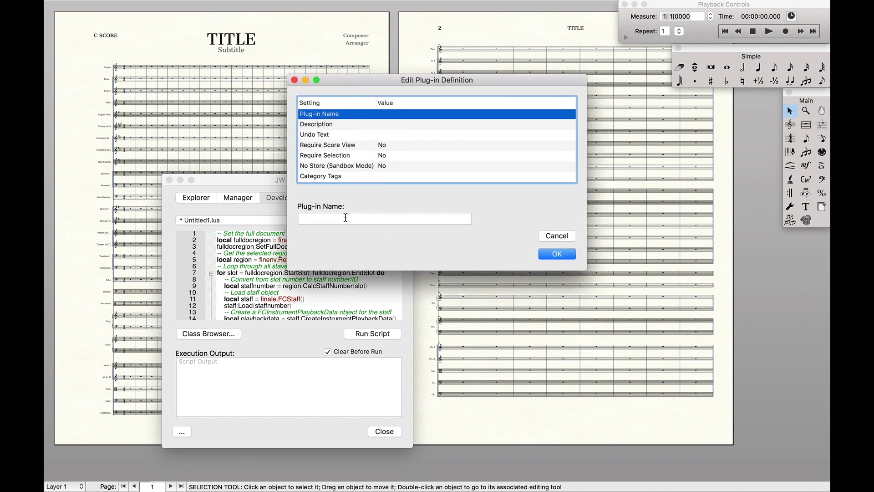
pyautogui.click(346, 218)
pyautogui.write('Mute Sele')
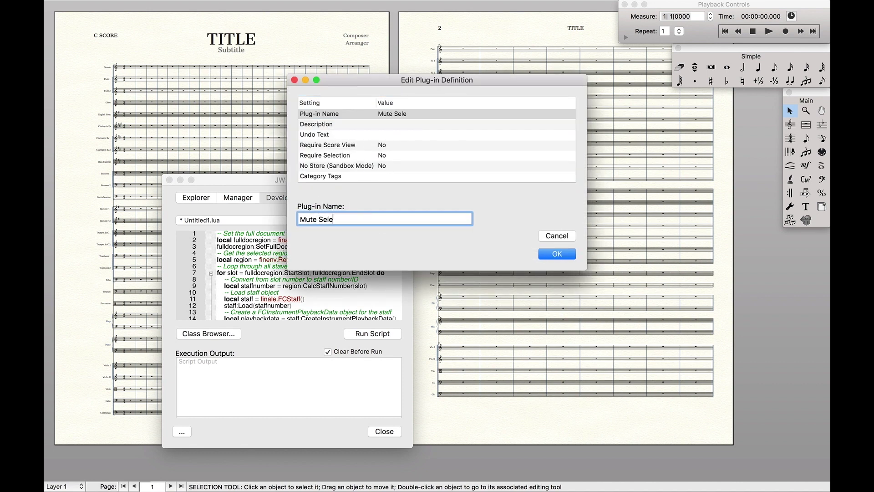
pyautogui.write('cted Staves')
pyautogui.click(371, 124)
pyautogui.write('M')
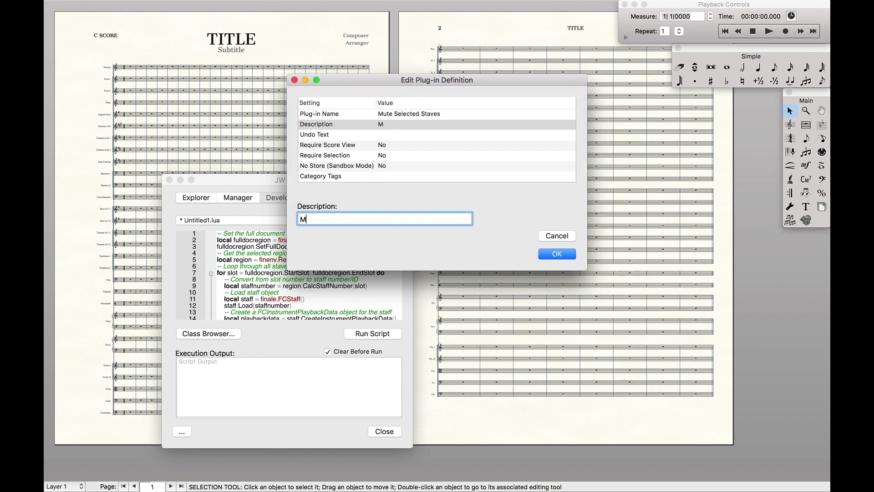
pyautogui.write('utes Selected Sat')
pyautogui.press('BackSpace')
pyautogui.press('BackSpace')
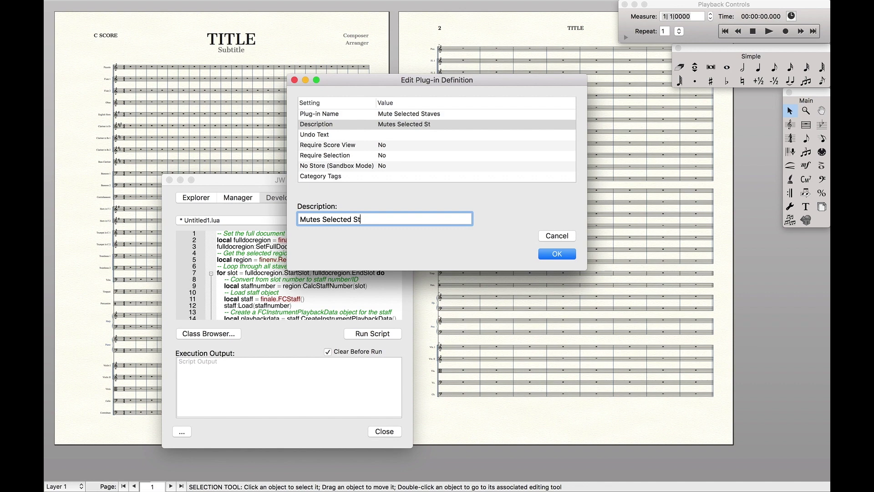
pyautogui.write('taves')
pyautogui.click(400, 135)
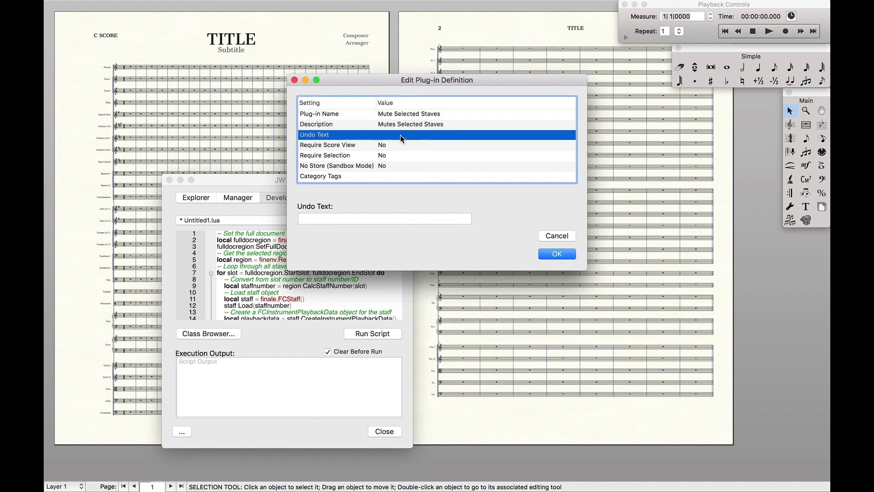
pyautogui.click(374, 218)
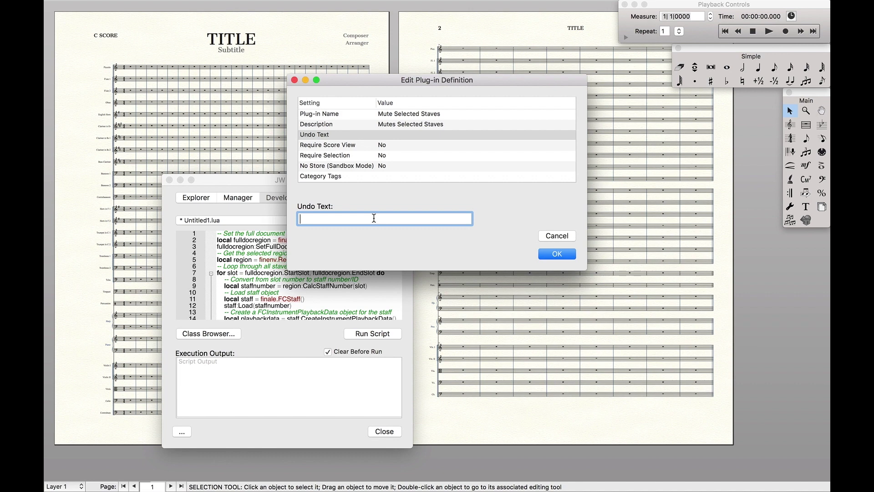
pyautogui.write('Mute Selected Staves')
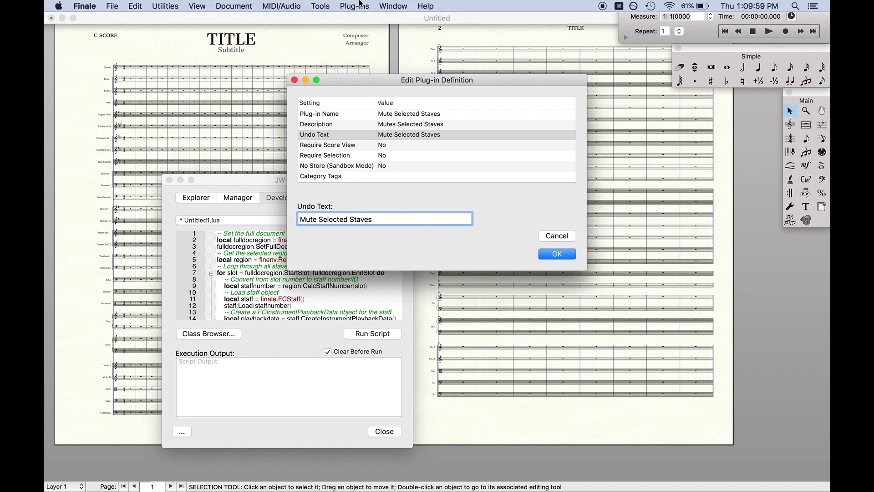
pyautogui.click(355, 6)
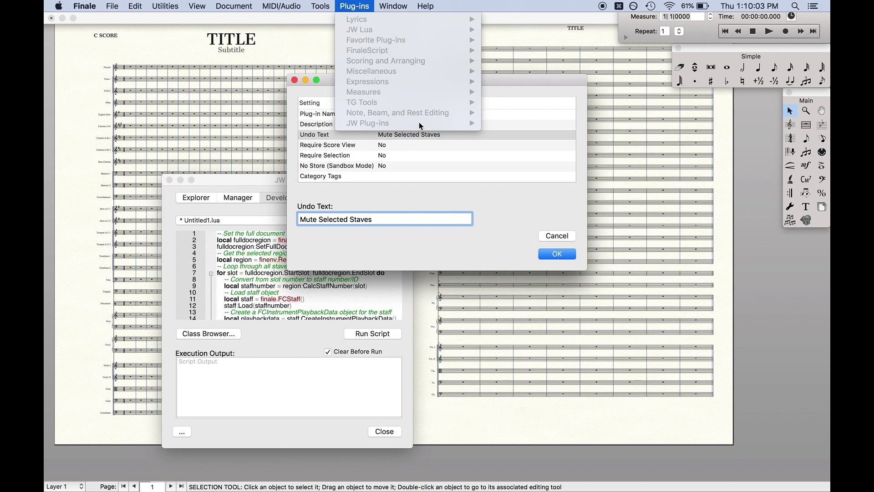
# Step: Review the Description and Undo Text rows and confirm the plug-in definition with OK
pyautogui.click(485, 212)
pyautogui.click(392, 126)
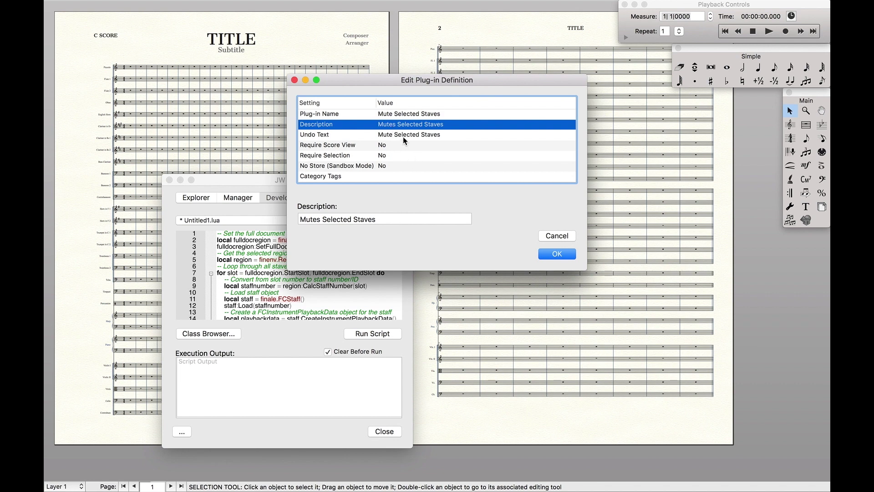
pyautogui.click(403, 135)
pyautogui.moveTo(219, 4)
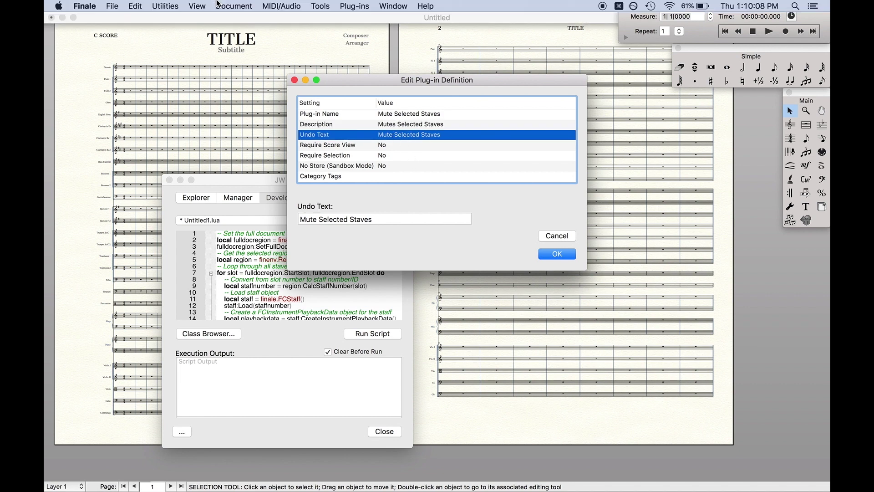
pyautogui.click(136, 6)
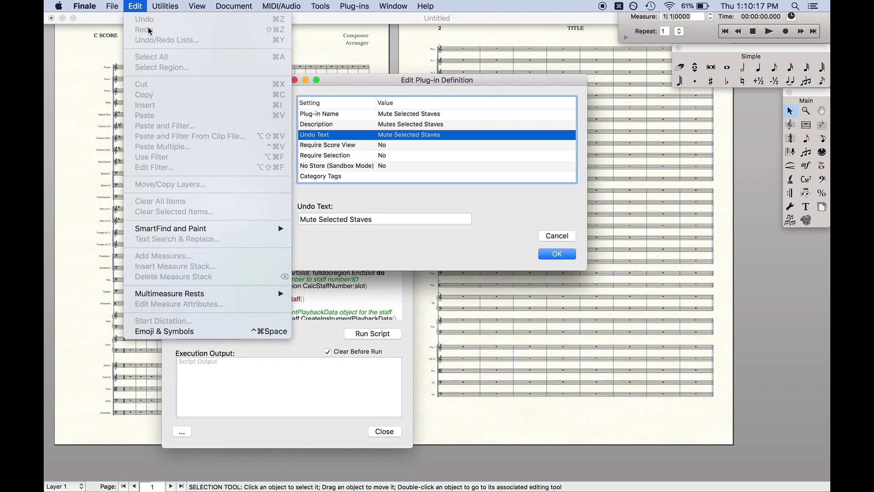
pyautogui.click(441, 200)
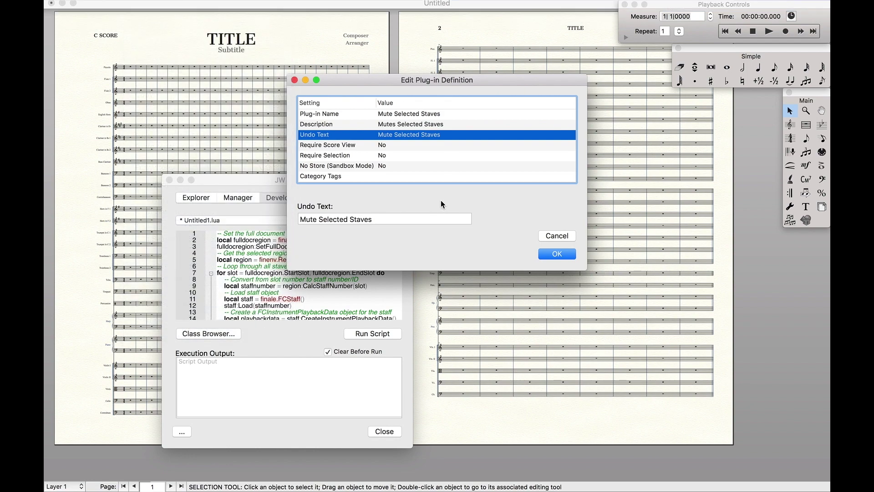
pyautogui.click(543, 254)
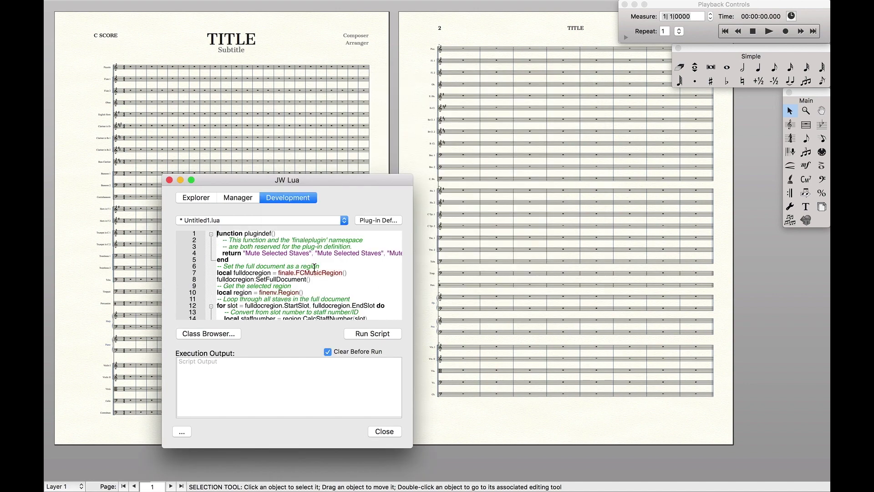
# Step: Save the script as muteselectedstaves.lua using '< Save As... >'
pyautogui.click(290, 220)
pyautogui.click(282, 203)
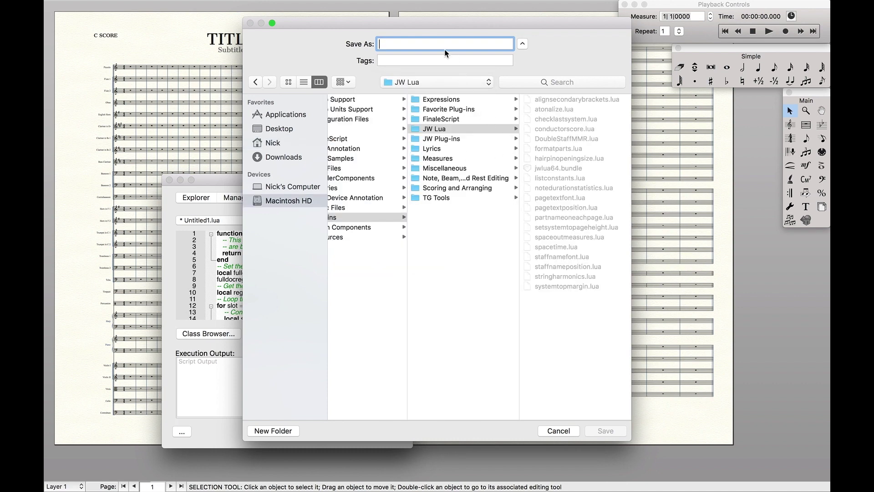
pyautogui.write('mute')
pyautogui.write('selecteds')
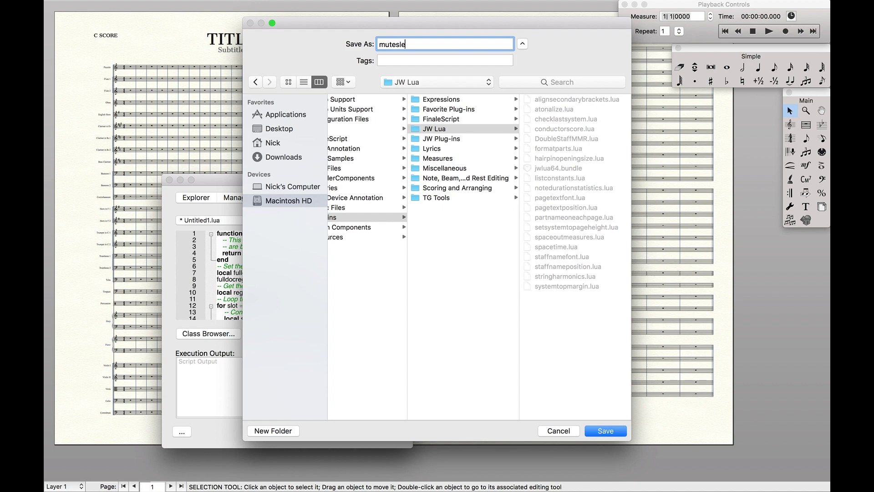
pyautogui.write('taves.lua')
pyautogui.click(601, 431)
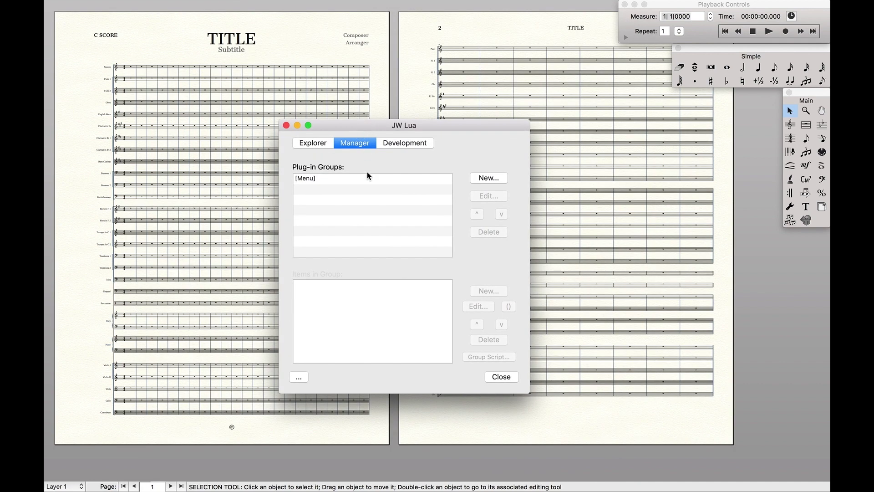
# Step: Add muteselectedstaves.lua from the JW Lua folder to the [Menu] group and dismiss the restart notice
pyautogui.click(367, 179)
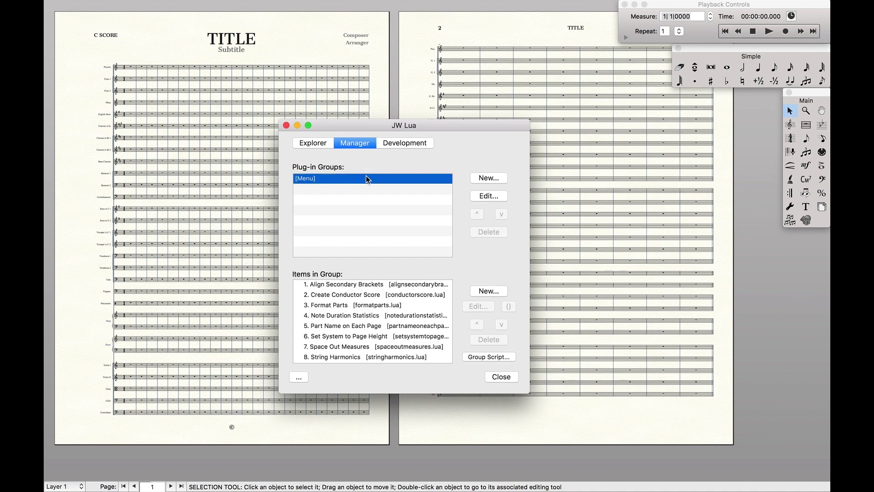
pyautogui.click(489, 291)
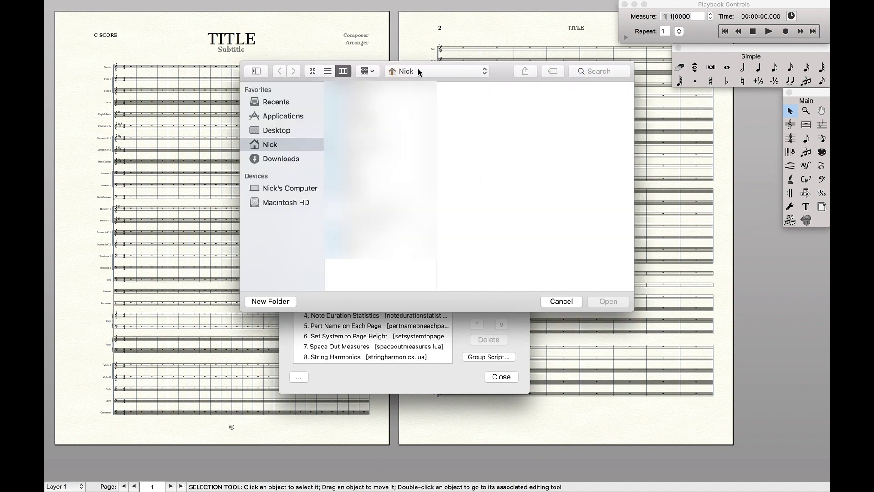
pyautogui.click(420, 71)
pyautogui.click(438, 161)
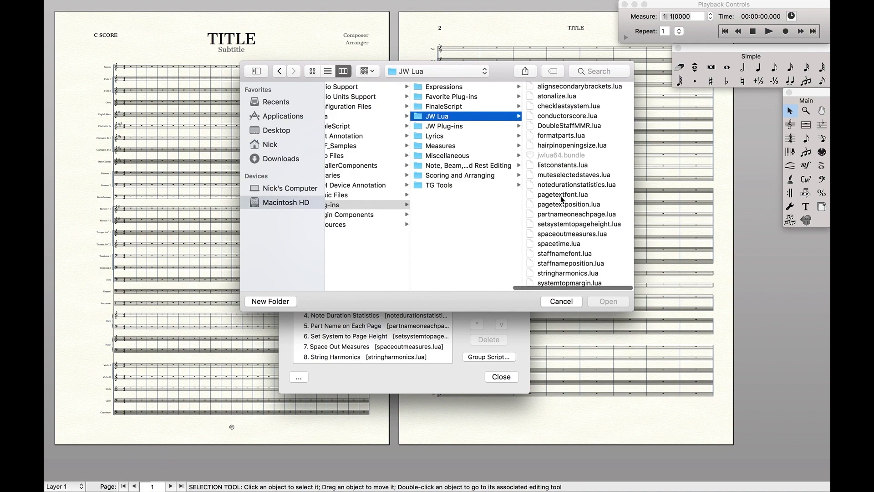
pyautogui.click(565, 176)
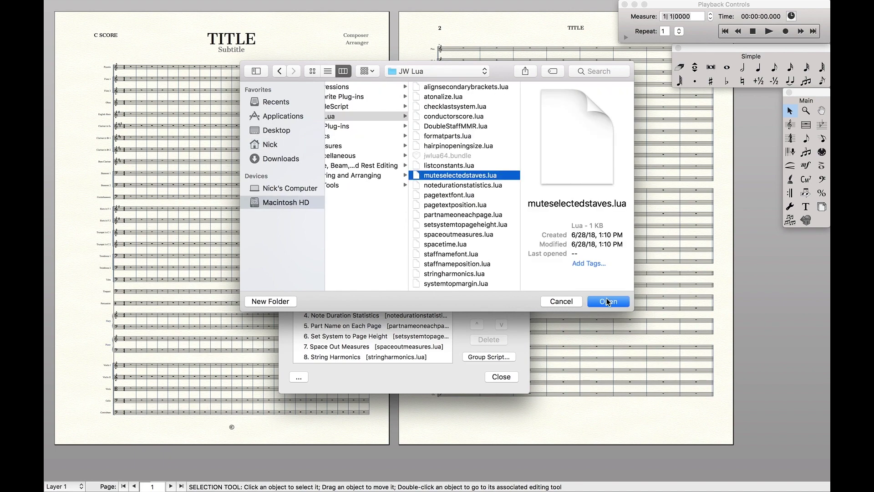
pyautogui.click(609, 301)
pyautogui.click(520, 170)
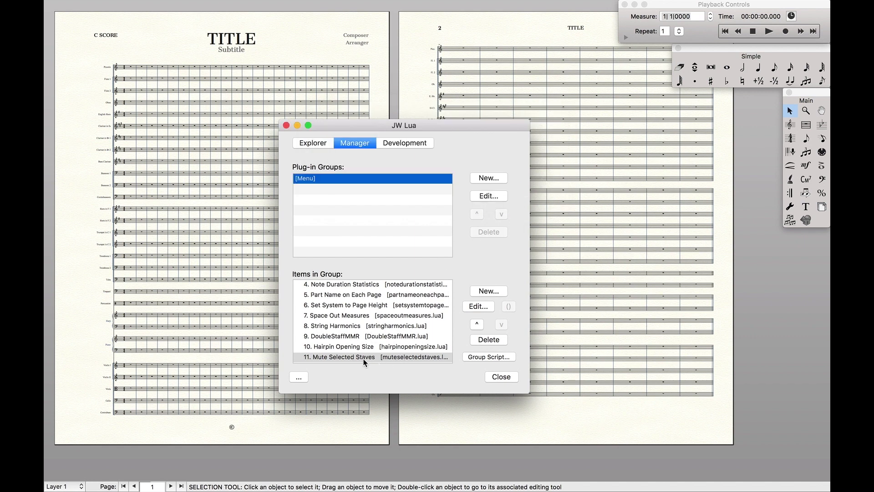
# Step: Close JW Lua and confirm Mute Selected Staves is listed under Plug-ins > JW Lua
pyautogui.click(502, 377)
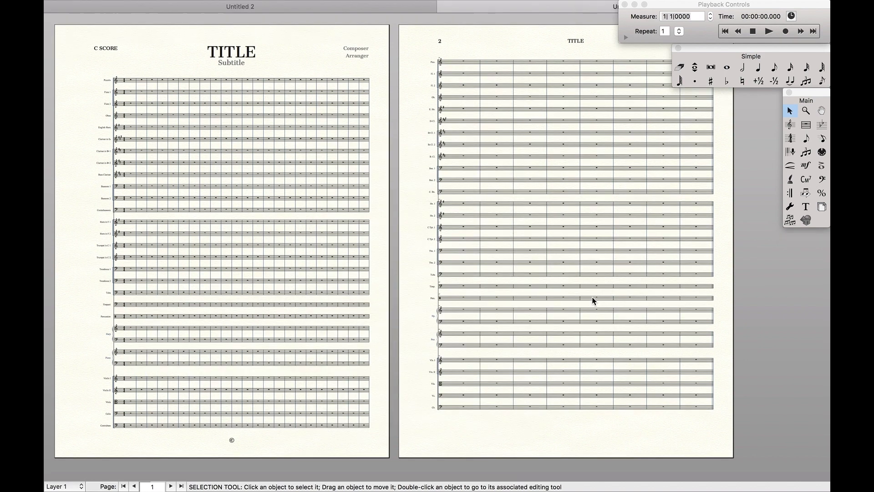
pyautogui.click(360, 6)
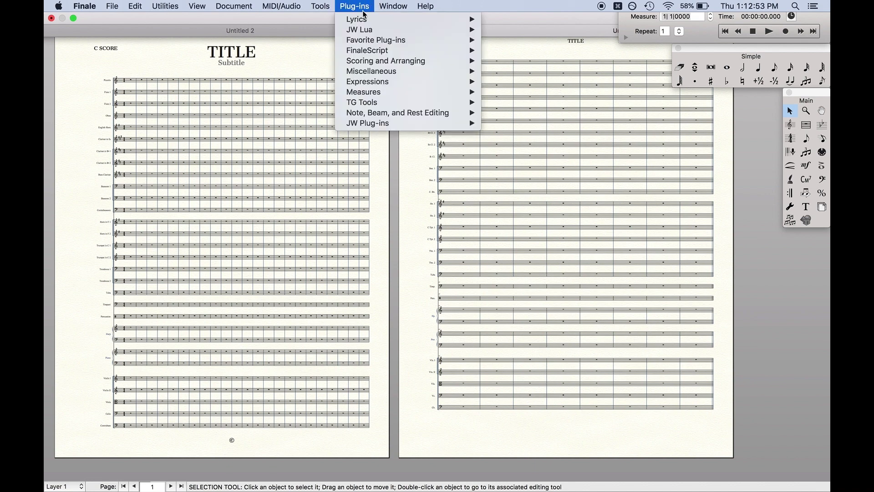
pyautogui.moveTo(367, 31)
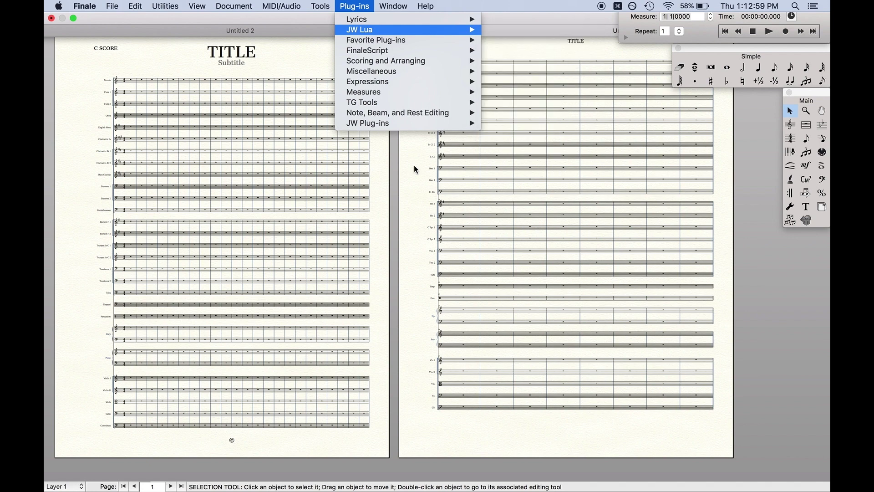
pyautogui.click(360, 166)
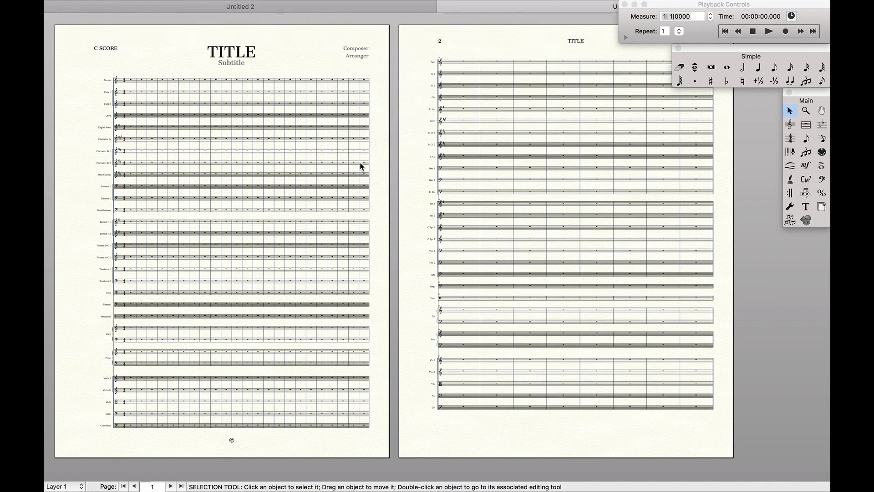
# Step: Open the Keyboard App Shortcuts settings in System Preferences and select Finale 2014.5.app
pyautogui.press('super+Tab')
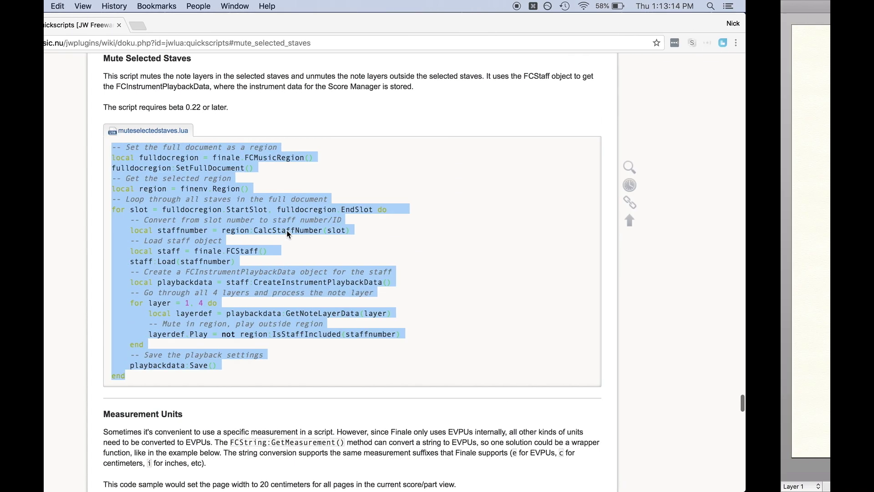
pyautogui.press('super+space')
pyautogui.write('s')
pyautogui.press('Escape')
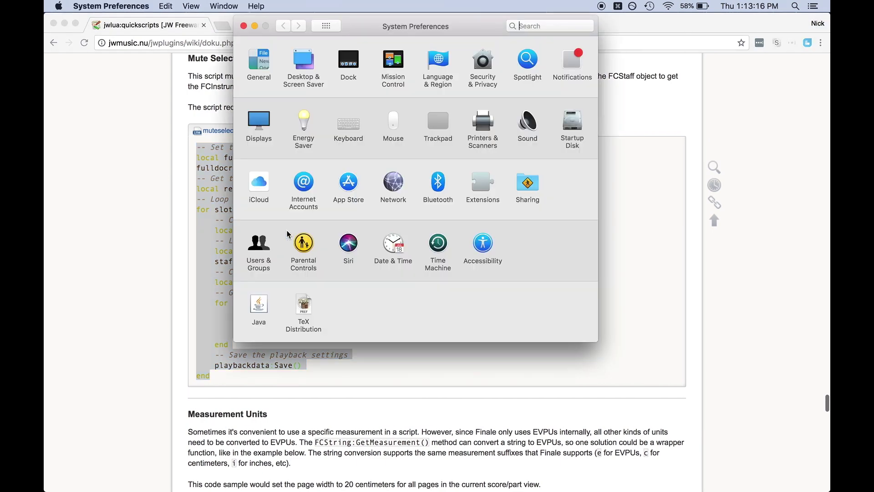
pyautogui.write('keyboard')
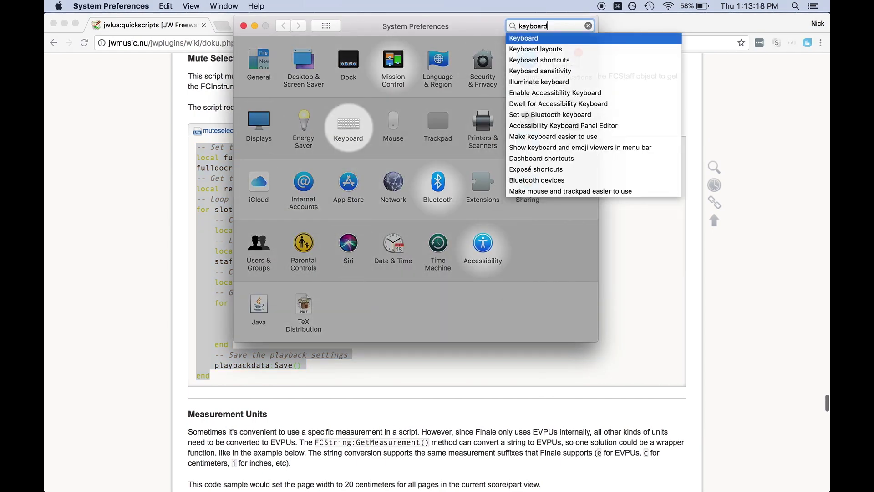
pyautogui.press('Down')
pyautogui.press('Down')
pyautogui.press('Return')
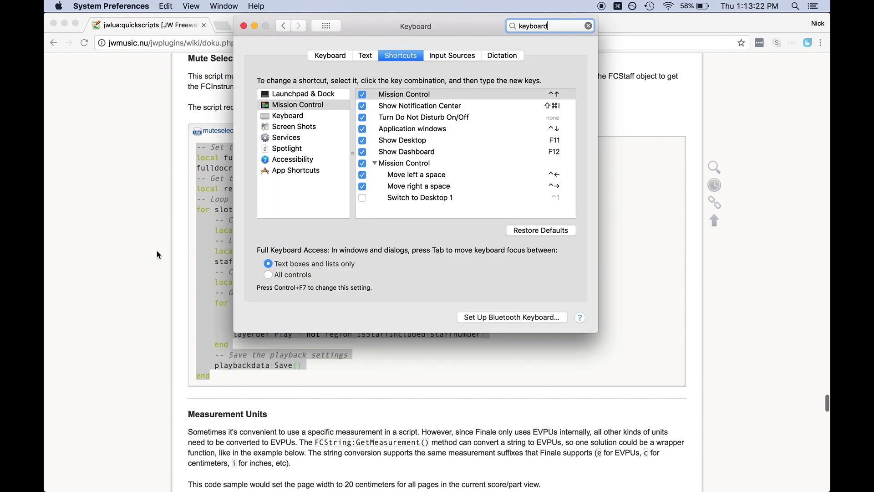
pyautogui.click(306, 170)
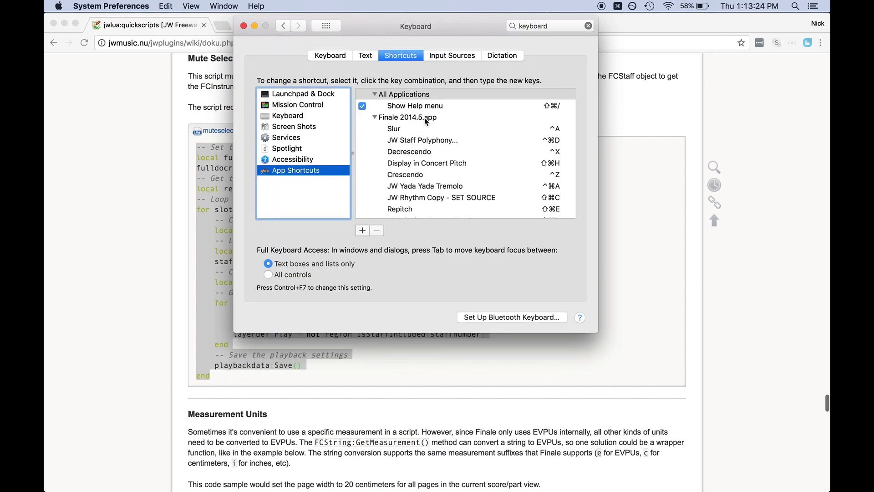
pyautogui.click(425, 117)
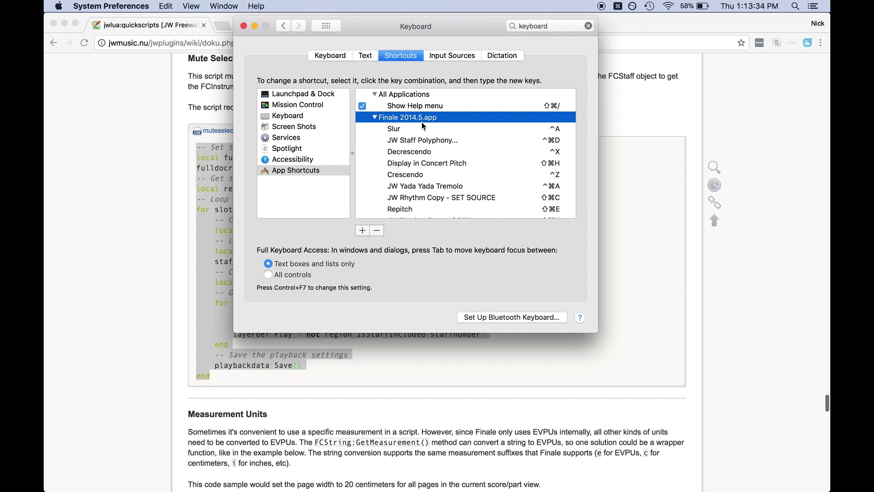
pyautogui.click(362, 230)
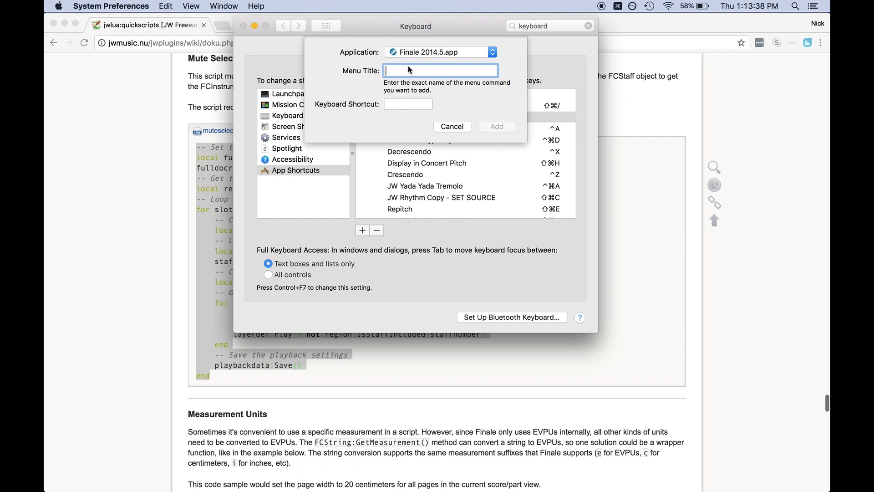
# Step: Add a Control-Command-M shortcut for the menu title 'Mute Selected Staves'
pyautogui.write('Mute Selected Staves')
pyautogui.press('Tab')
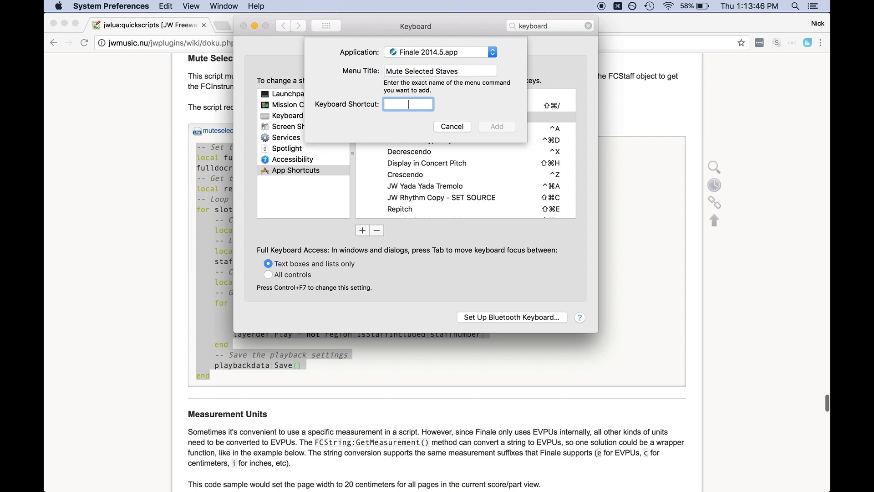
pyautogui.press('ctrl+super+m')
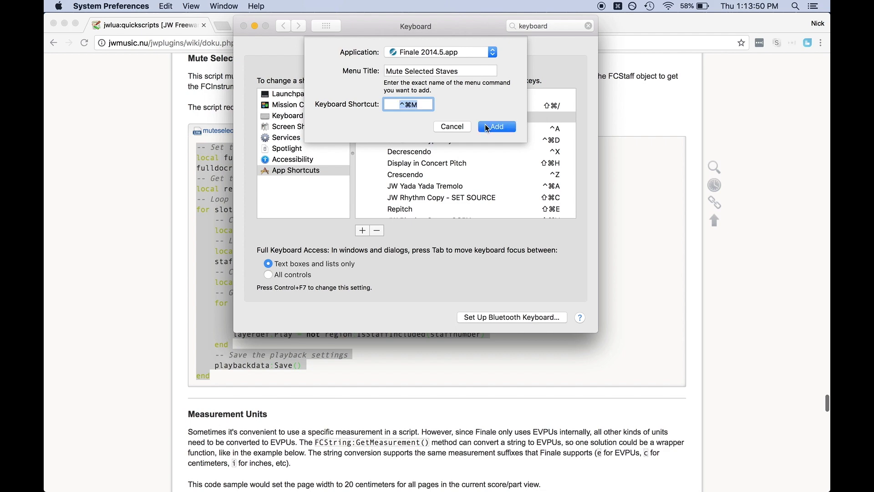
pyautogui.click(487, 127)
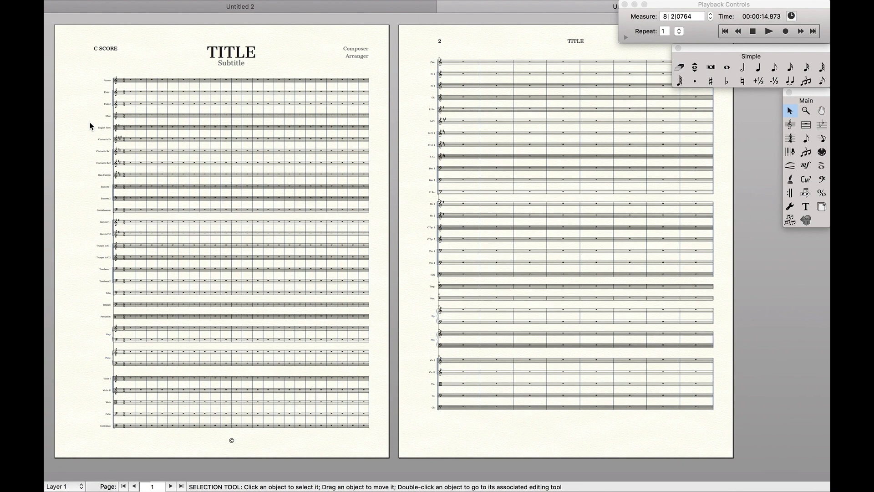
# Step: Open the Mixer and mute measures 5–9 from Flute 1 through English Horn
pyautogui.press('super+1')
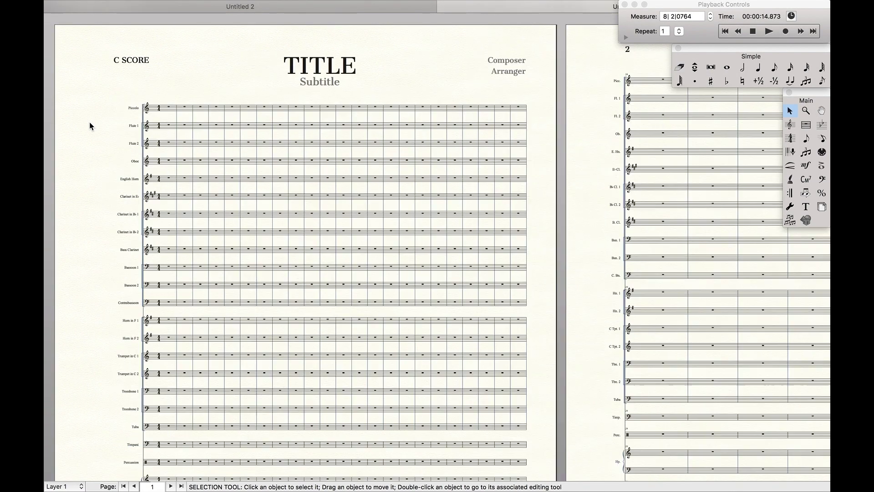
pyautogui.press('super+shift+m')
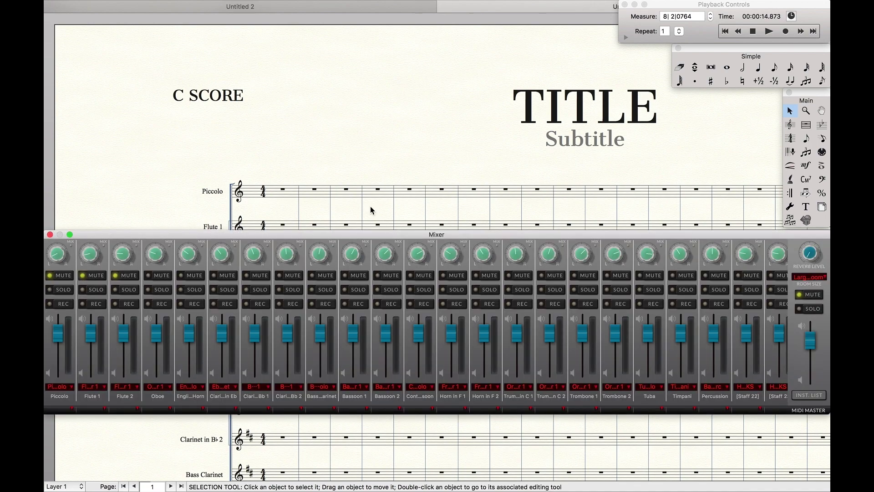
pyautogui.scroll(-5, 371, 209)
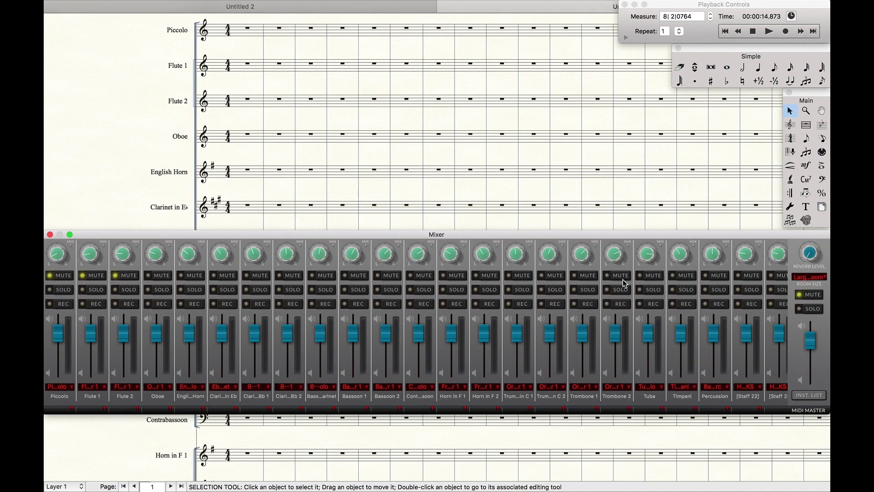
pyautogui.click(342, 66)
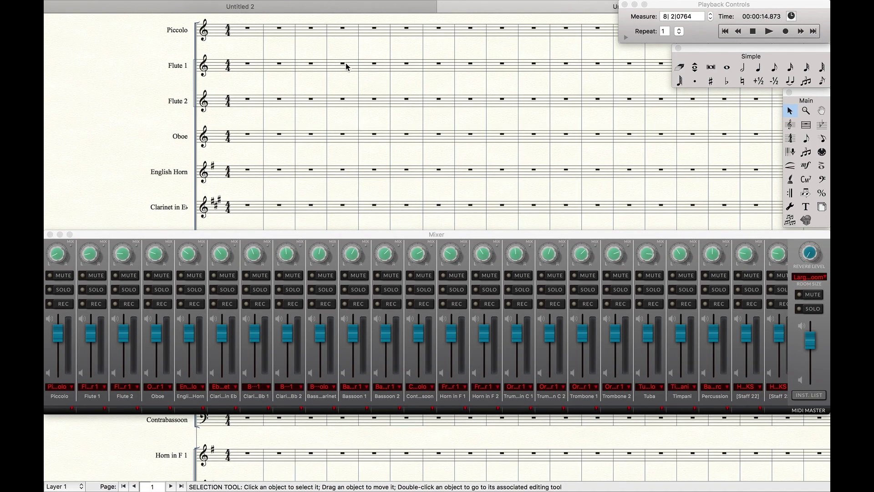
pyautogui.click(339, 67)
pyautogui.keyDown('shift'); pyautogui.click(474, 182); pyautogui.keyUp('shift')
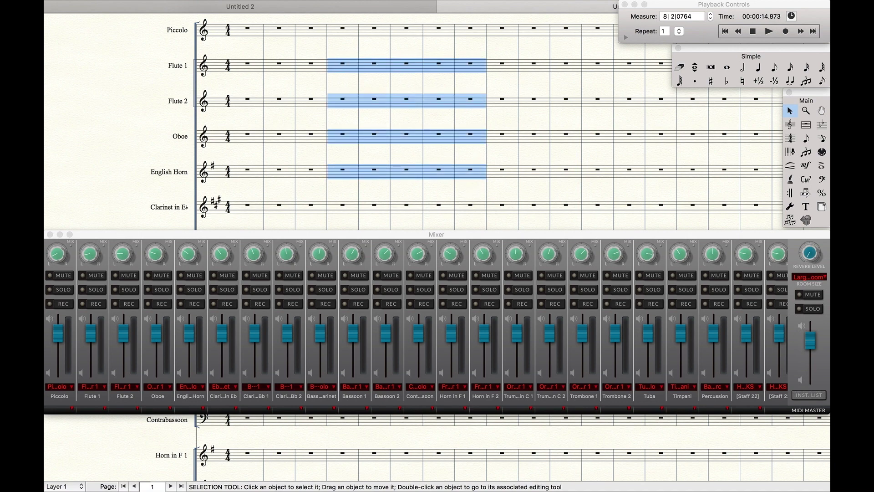
pyautogui.click(478, 177)
pyautogui.keyDown('shift'); pyautogui.click(455, 64); pyautogui.keyUp('shift')
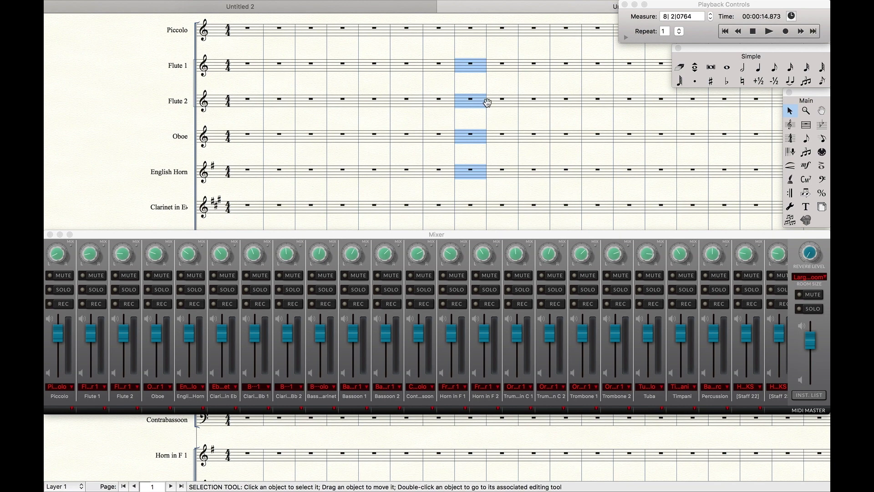
pyautogui.press('m')
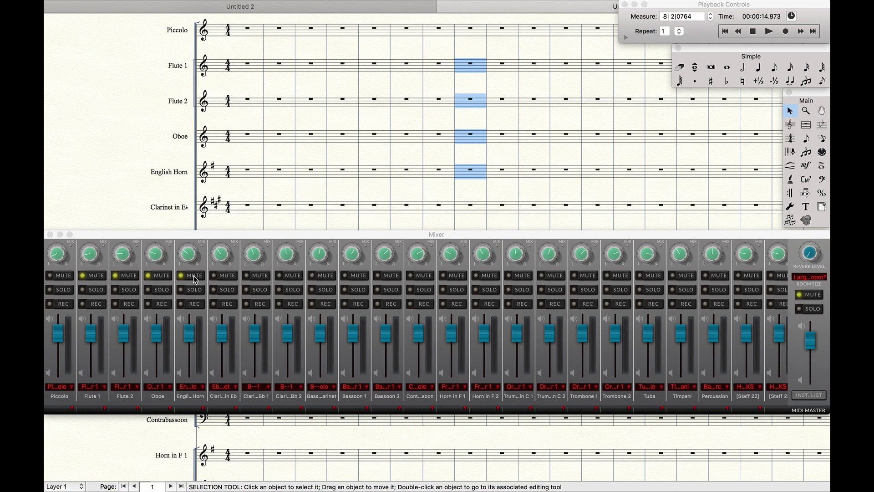
# Step: Select the Clarinet in E♭ to B♭ 1 measures, then Bassoon 1 up to Clarinet in B♭ 2
pyautogui.click(404, 210)
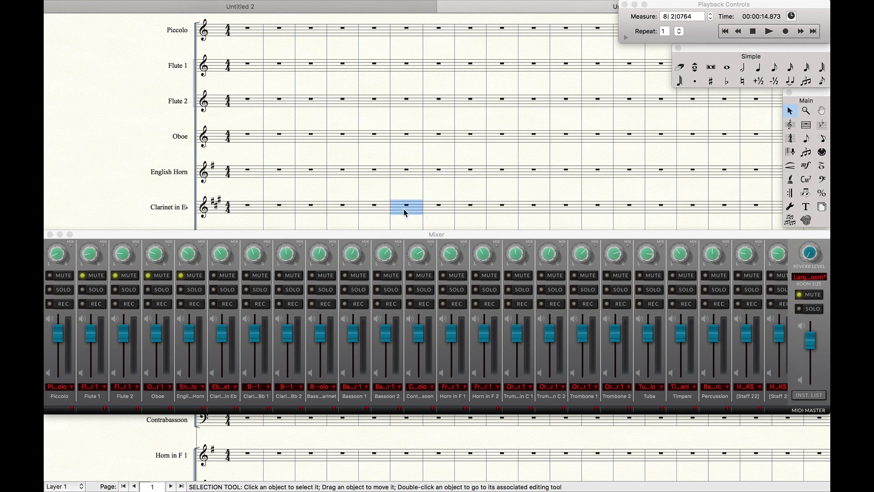
pyautogui.scroll(-3, 405, 209)
pyautogui.keyDown('shift'); pyautogui.click(471, 202); pyautogui.keyUp('shift')
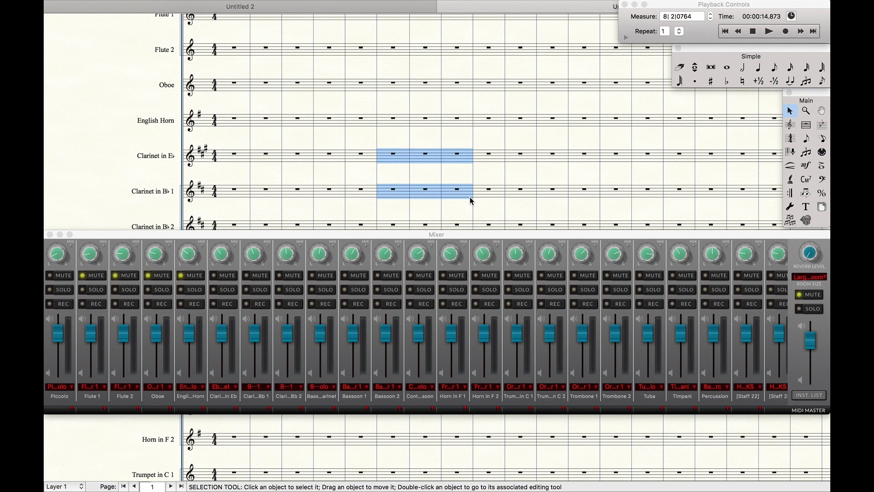
pyautogui.scroll(-5, 470, 201)
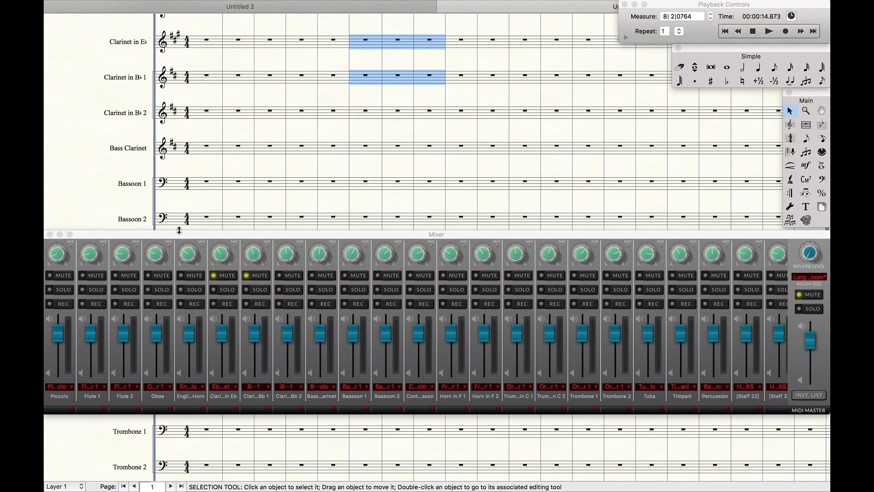
pyautogui.click(517, 183)
pyautogui.keyDown('shift'); pyautogui.click(592, 121); pyautogui.keyUp('shift')
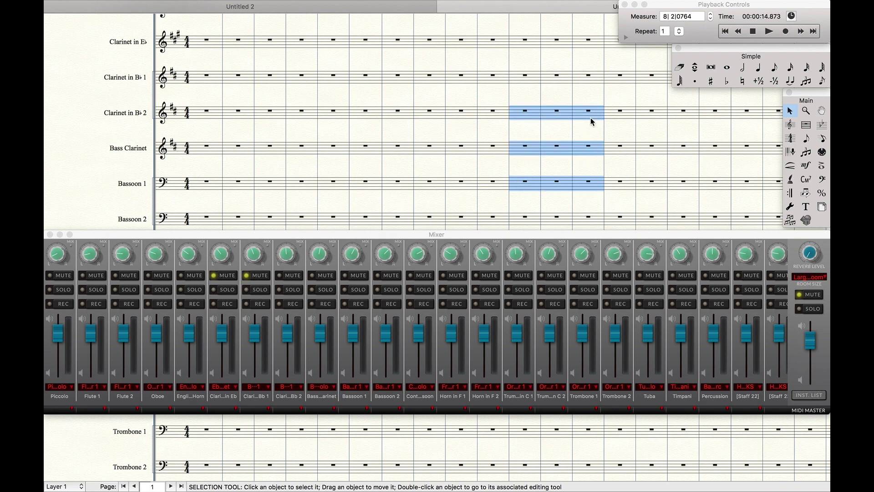